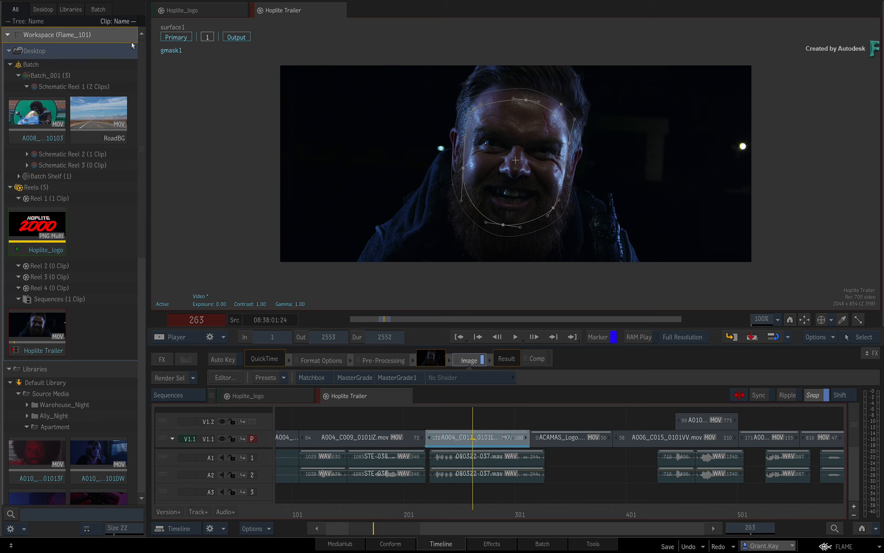
Collapse the Desktop and Libraries folders in the Media Panel and select the Desktop.
left_click_drag(141, 62, 141, 148)
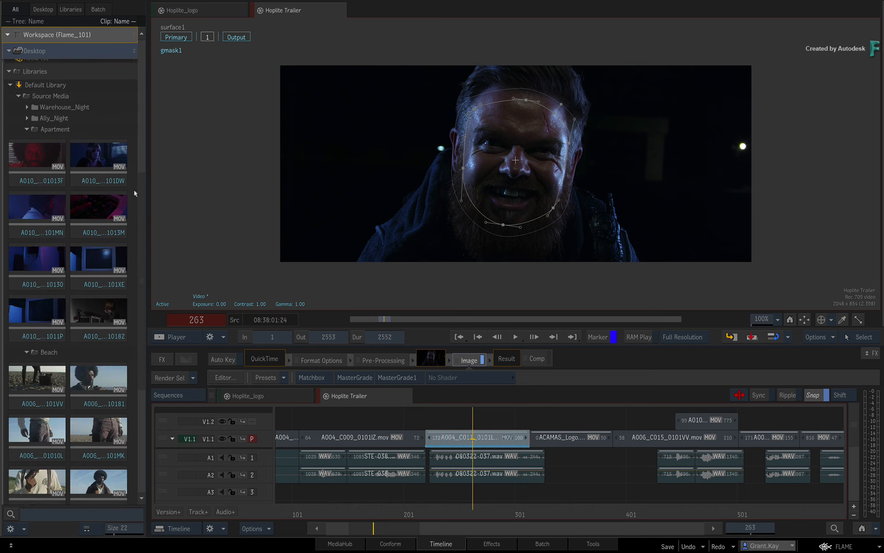
scroll(127, 106, "up", 5)
scroll(132, 79, "down", 5)
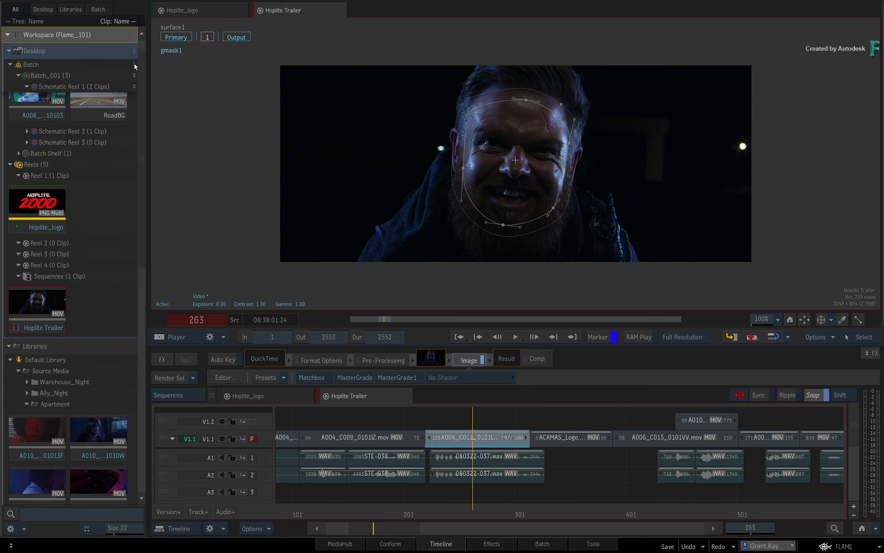
scroll(128, 124, "down", 10)
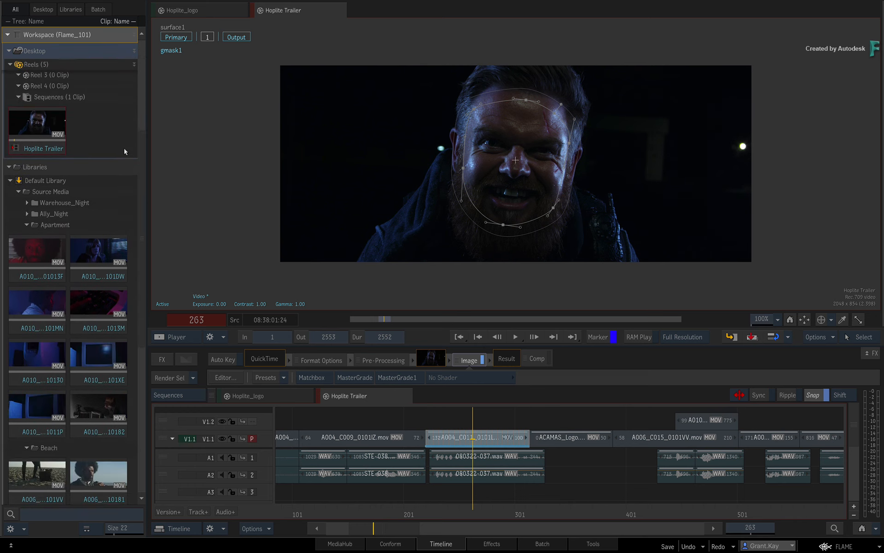
scroll(129, 251, "up", 12)
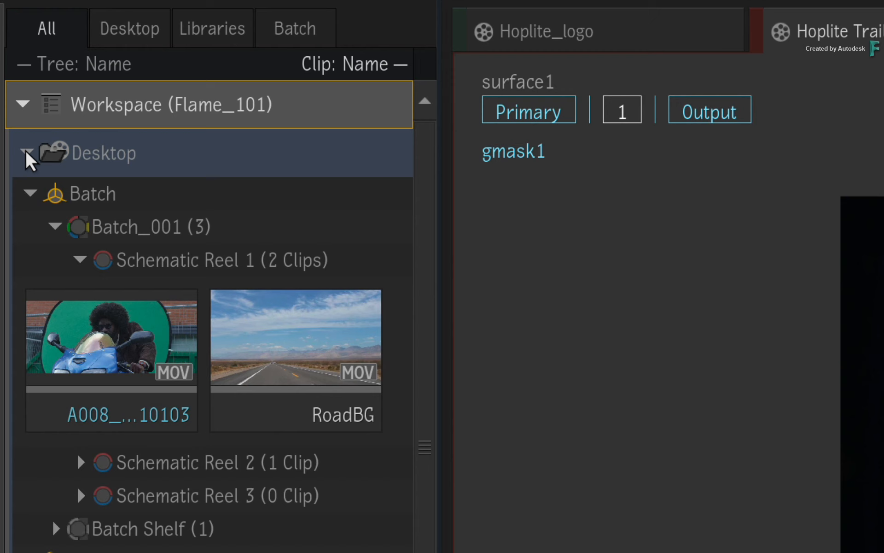
left_click(26, 150)
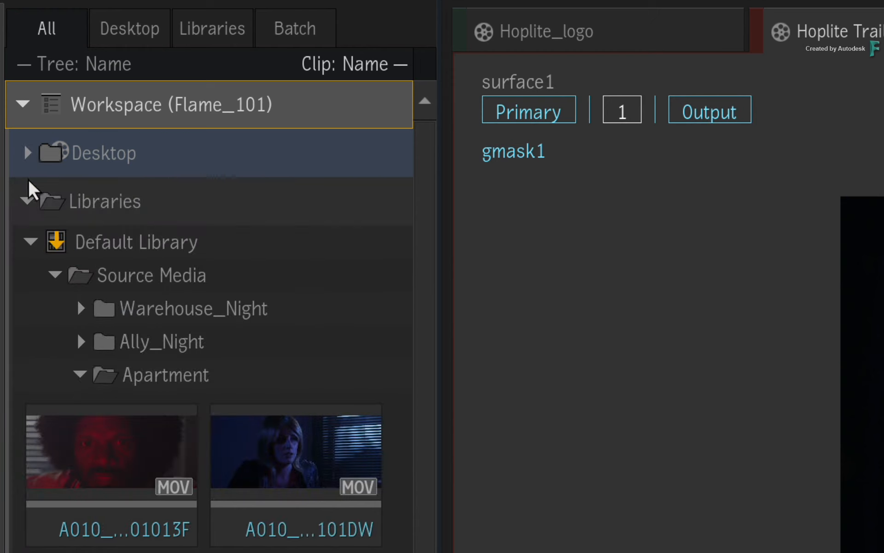
left_click(25, 198)
left_click(217, 162)
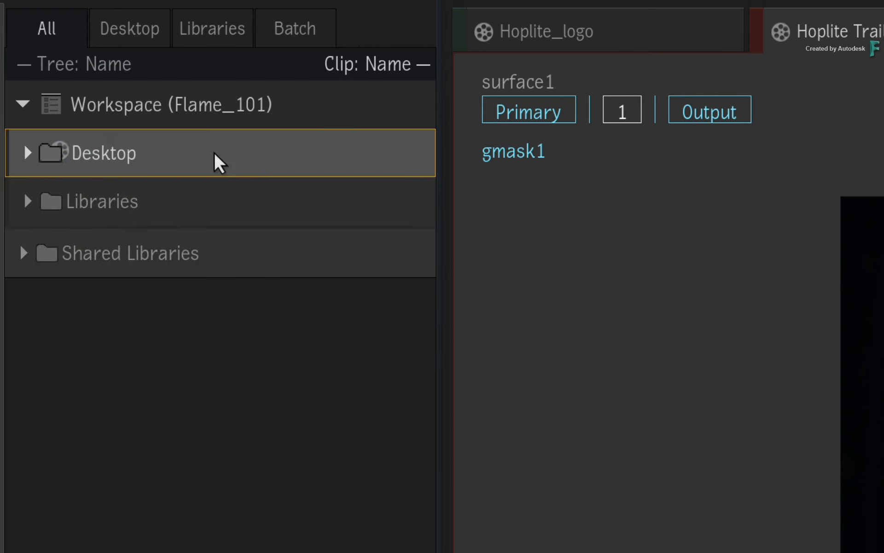
Expand the Libraries and Desktop folders in the Media Panel to reveal their clips and reels.
left_click(26, 152)
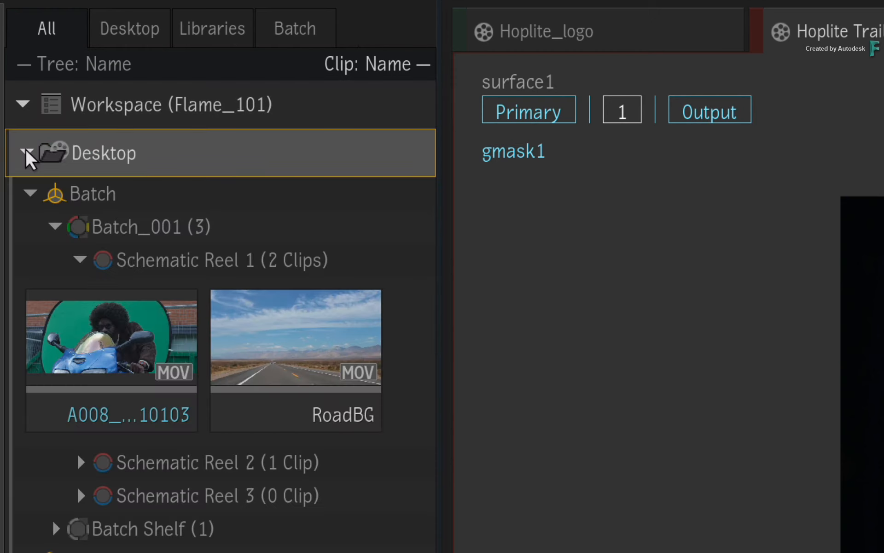
left_click(26, 150)
left_click(26, 199)
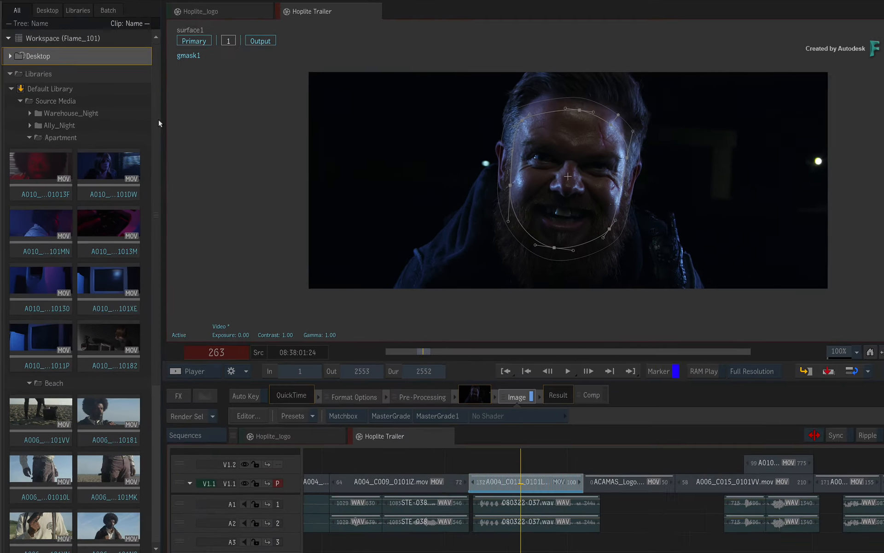
left_click_drag(427, 345, 428, 420)
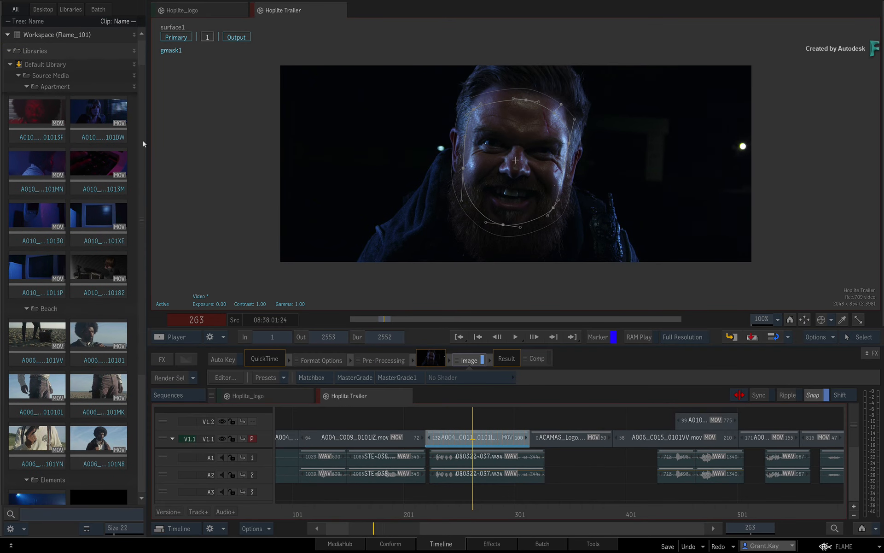
mouse_move(143, 144)
left_mouse_down()
mouse_move(130, 289)
mouse_move(143, 286)
mouse_move(146, 147)
left_mouse_up()
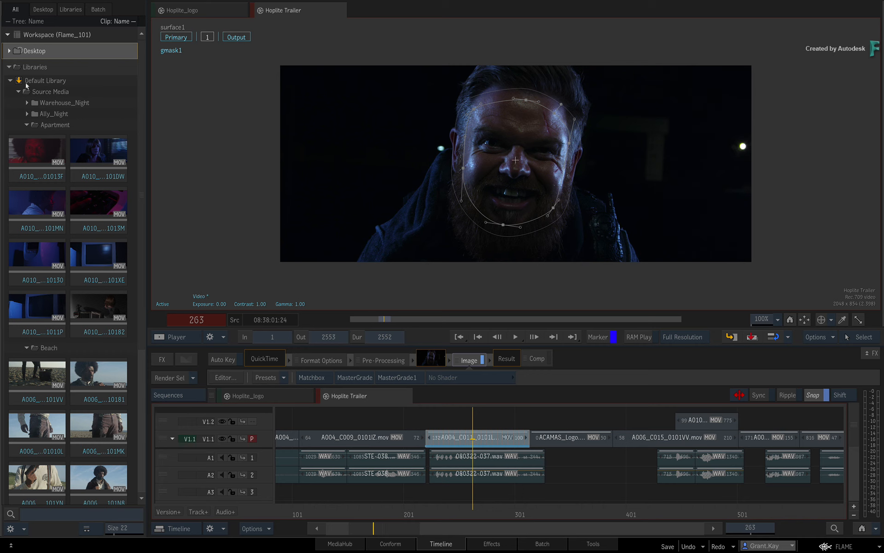
left_click(9, 52)
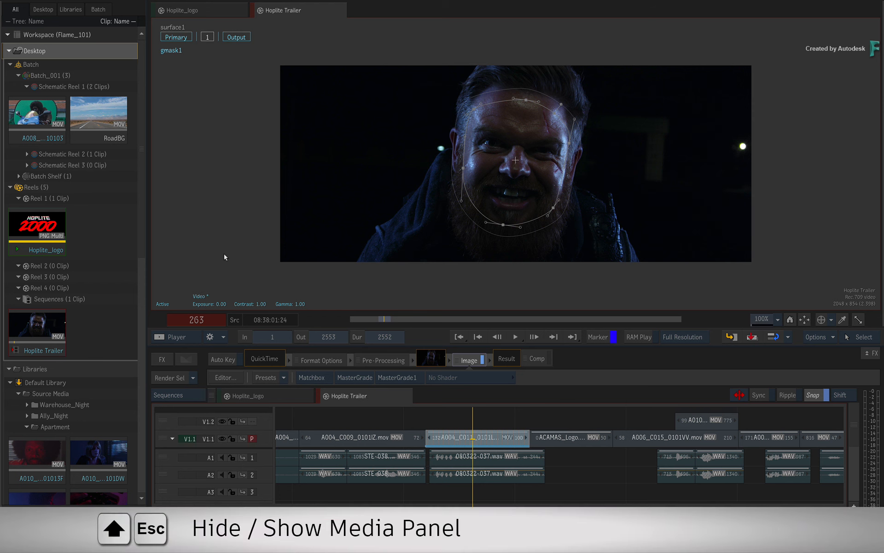
Hide the Media Panel and bring it back.
key("shift+Escape")
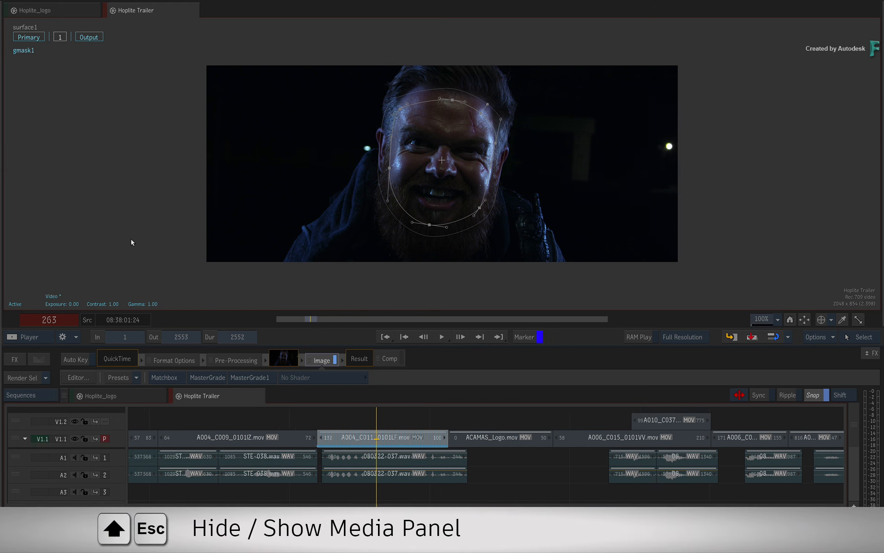
key("shift+Escape")
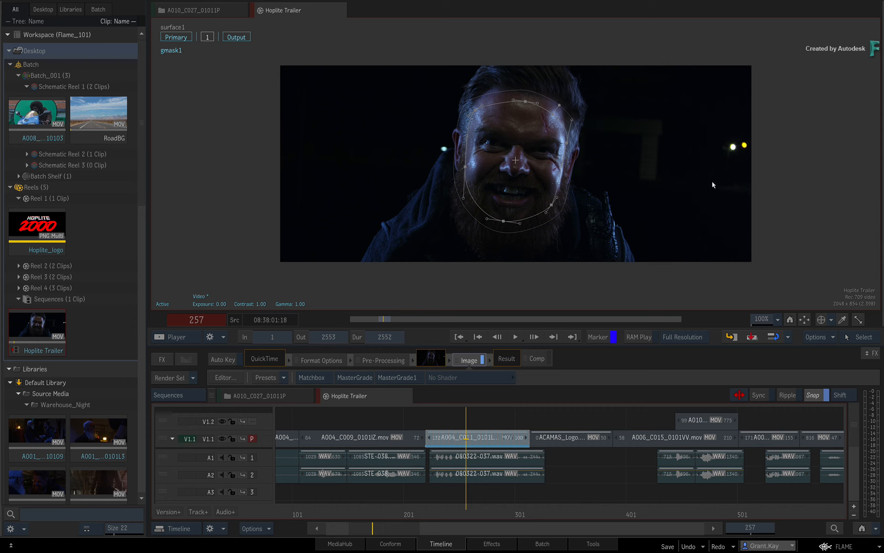
Switch to the Batch environment and toggle between the transform2d98 result with its animation curves and the Batch Schematic, ending on the schematic.
mouse_move(883, 166)
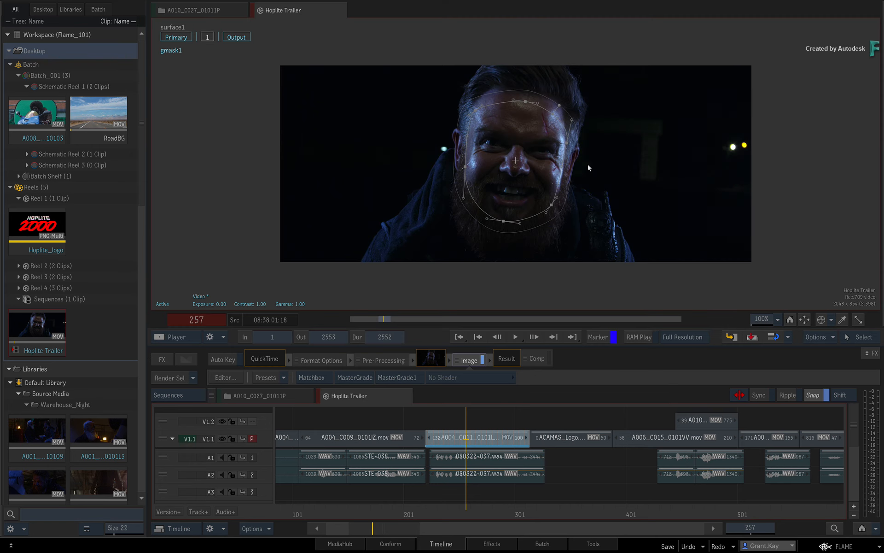
mouse_move(0, 175)
left_click(531, 544)
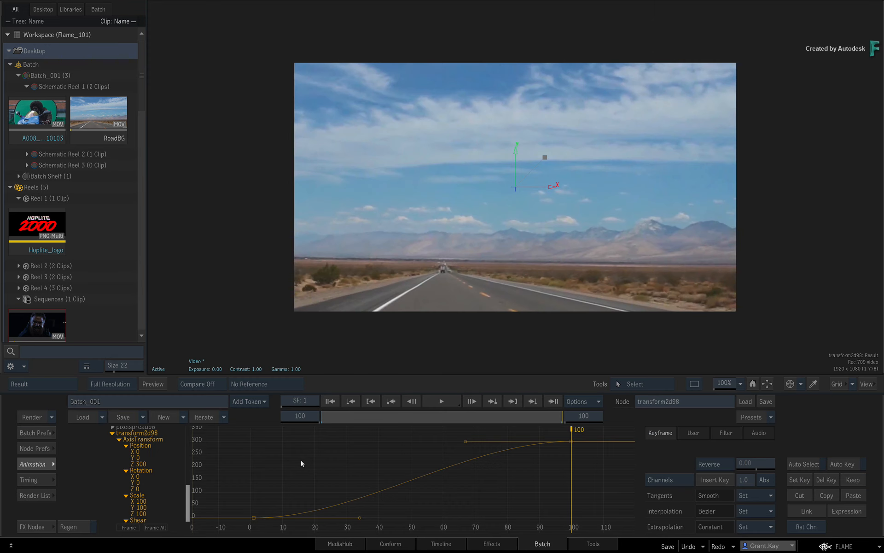
key("F4")
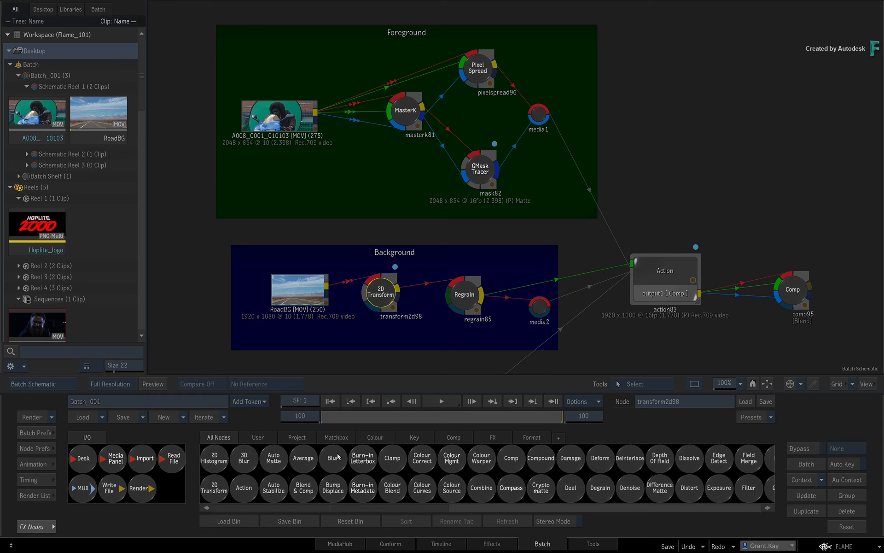
key("F4")
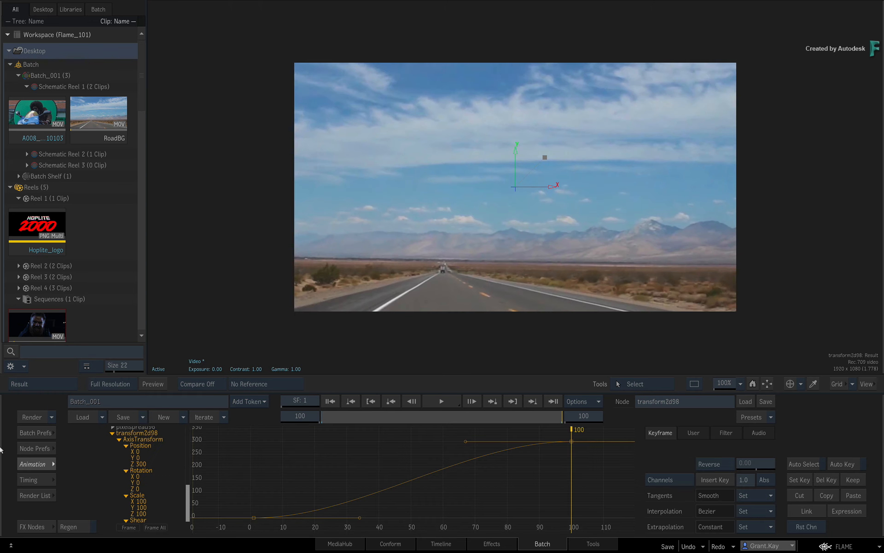
key("F4")
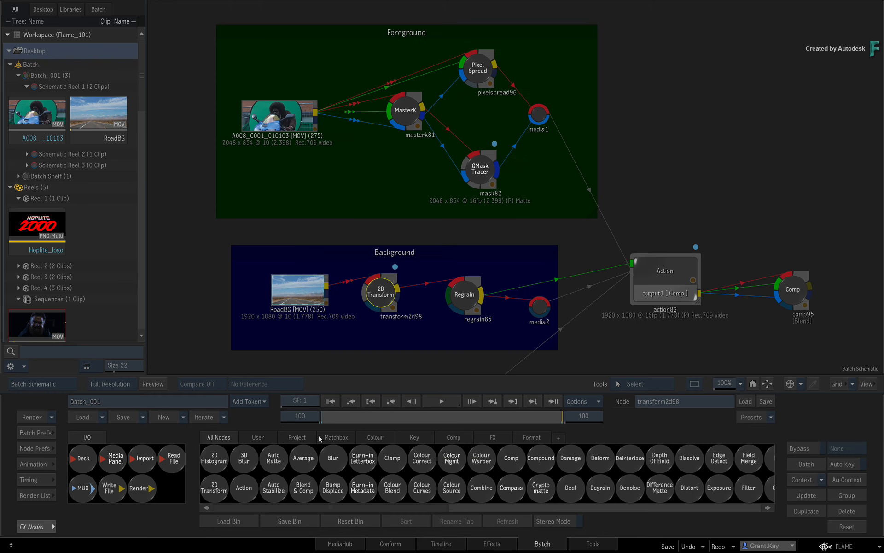
Return to the Timeline environment and temporarily hide the Media Panel and timeline area to enlarge the player, restoring both.
left_click(459, 545)
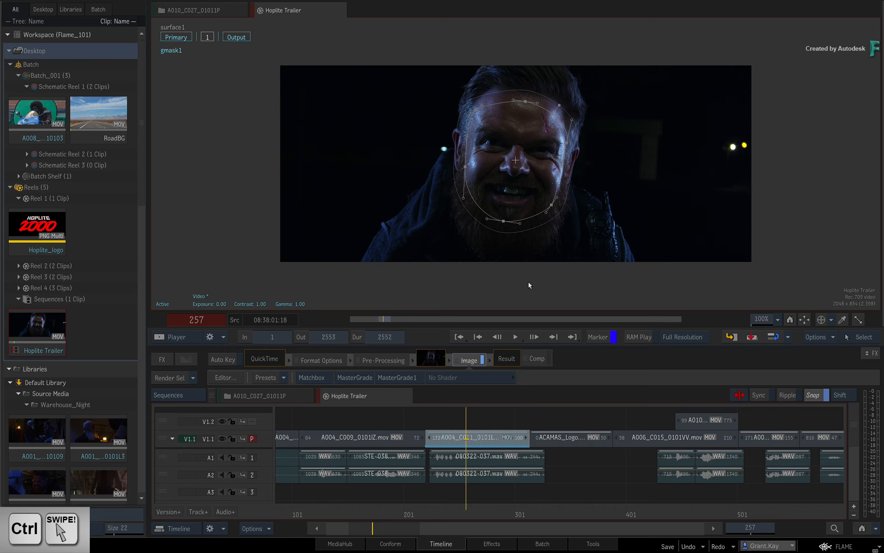
mouse_move(1, 226)
mouse_move(378, 551)
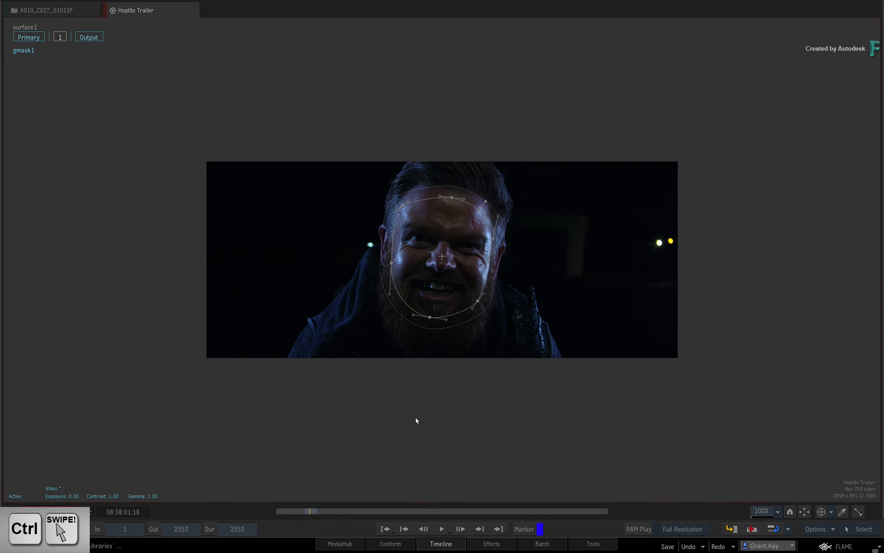
mouse_move(416, 322)
mouse_move(142, 256)
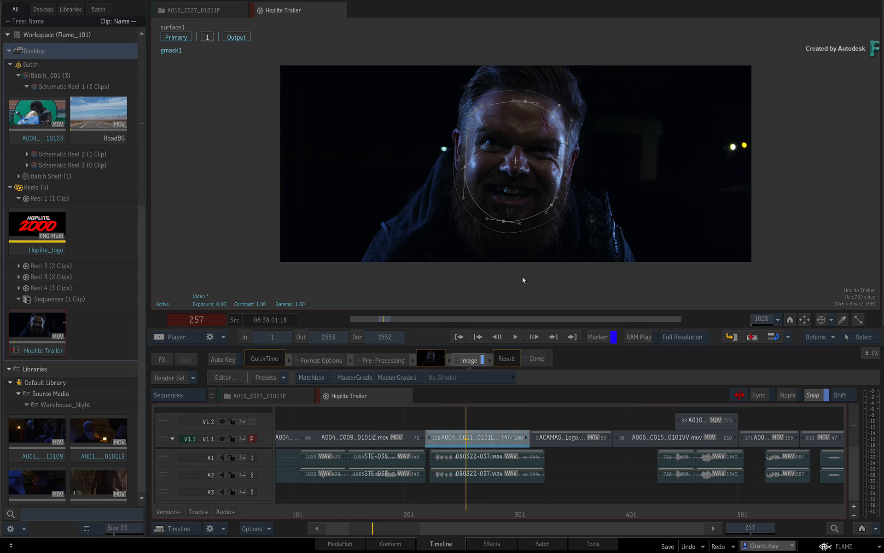
mouse_move(1, 269)
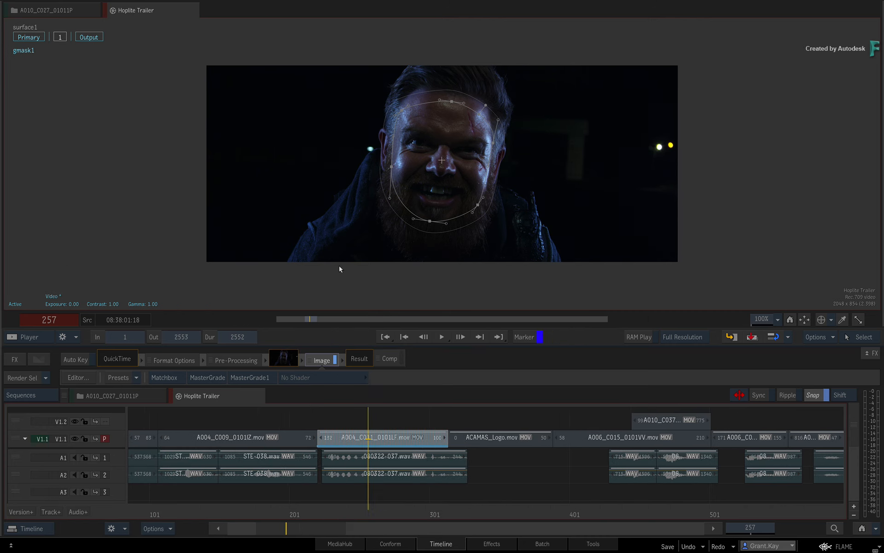
mouse_move(1, 249)
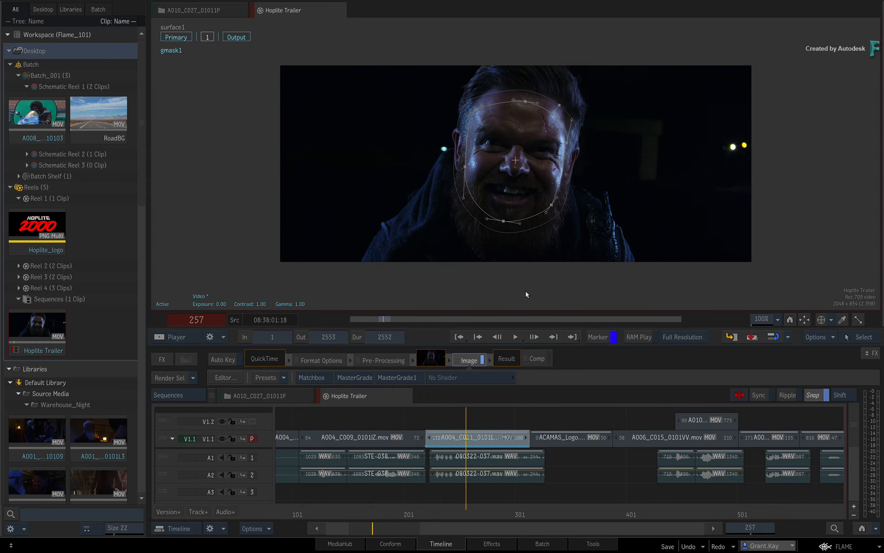
Open the User Interface section of the Flame preferences.
left_click(837, 547)
mouse_move(793, 446)
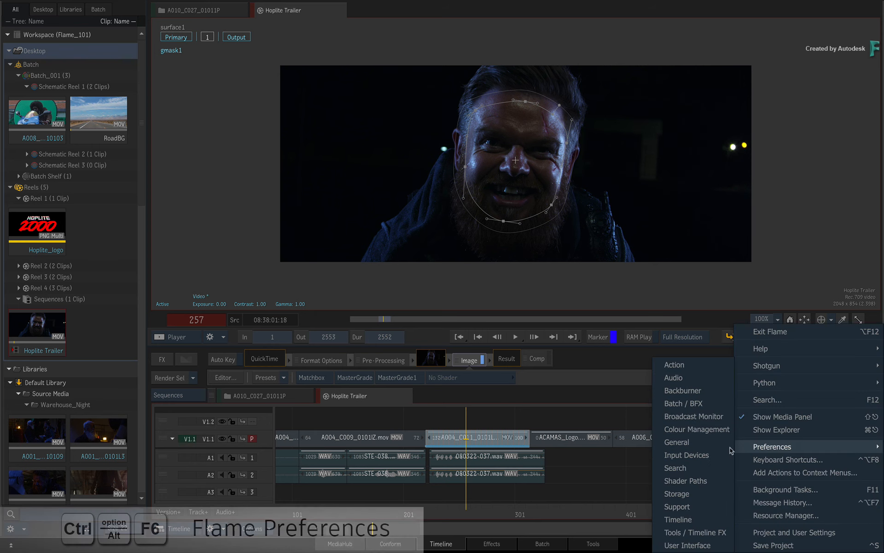
left_click(699, 545)
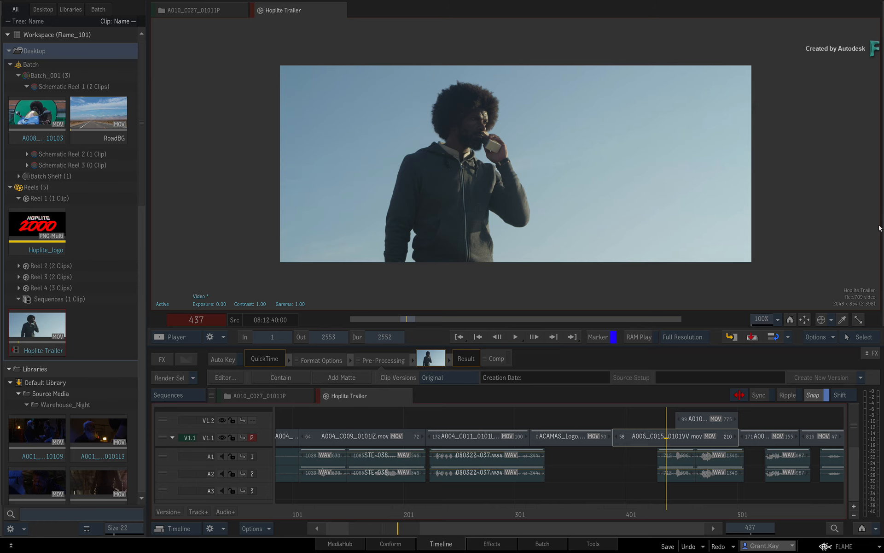
Show the desktop reels above the timeline and delete the A009_C029 clip from Reel 4.
key("ctrl+r")
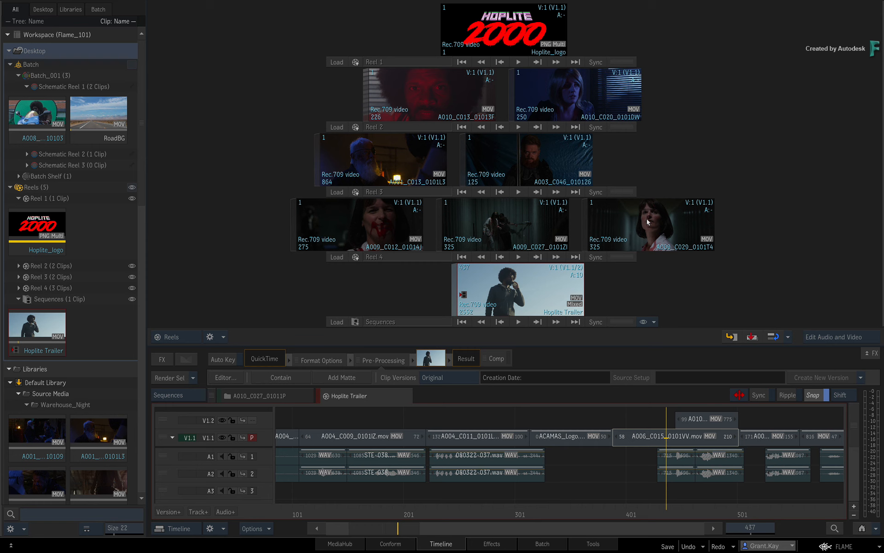
left_click_drag(648, 220, 638, 546)
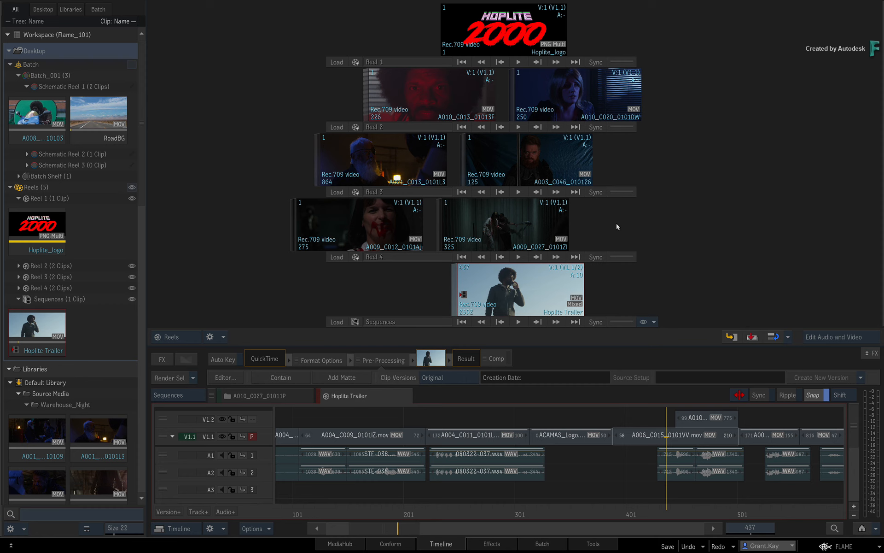
Select both clips in Reel 2, A010_C020 and A010_C013, and delete them together.
left_click(579, 95)
left_click(468, 97, "ctrl")
left_click_drag(550, 98, 654, 529)
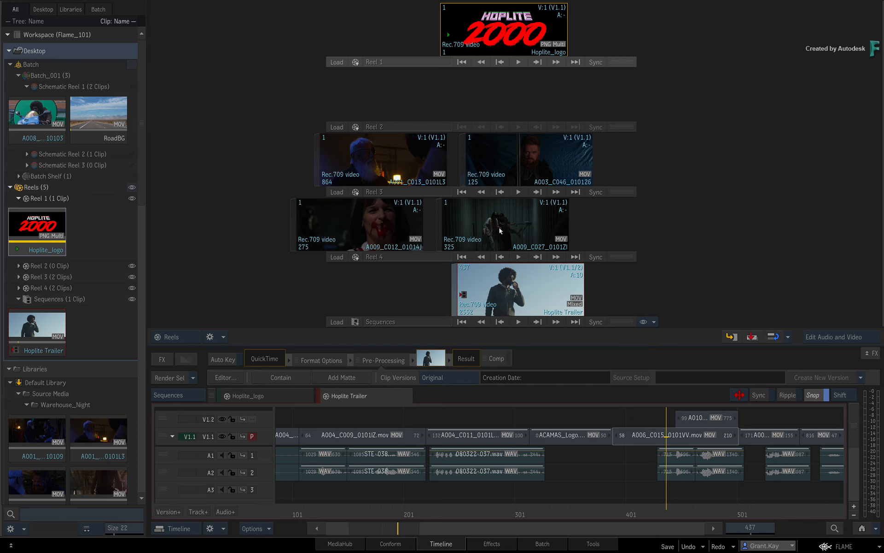
Delete the two remaining clips, A009_C027 and A009_C012, from Reel 4.
left_click_drag(507, 222, 542, 548)
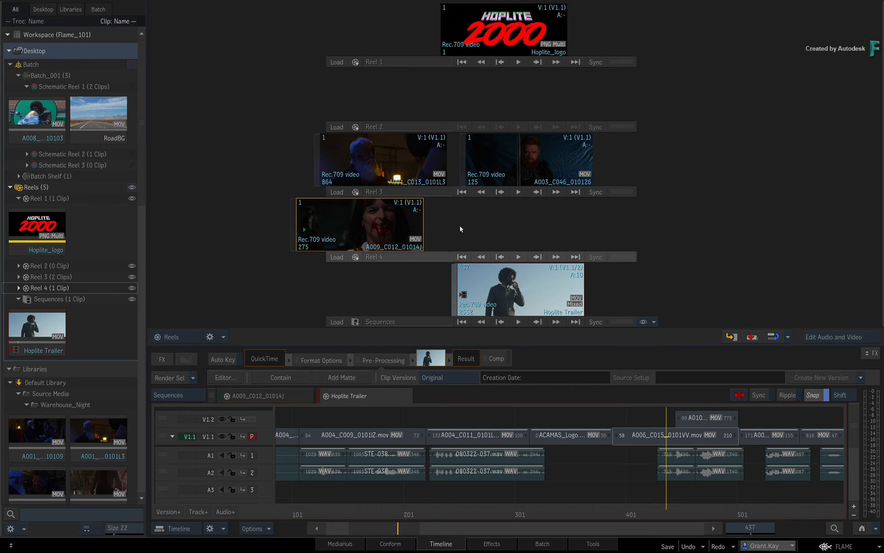
left_click_drag(366, 231, 586, 499)
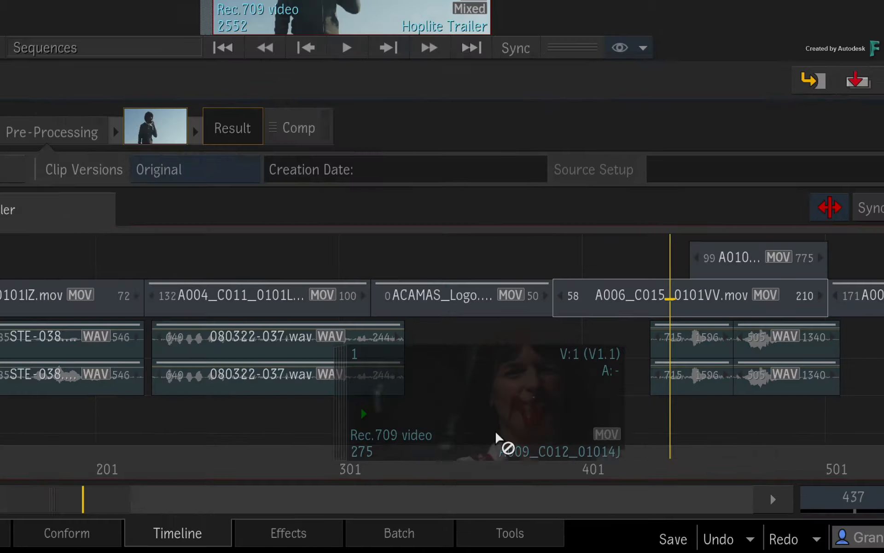
left_click_drag(497, 442, 594, 534)
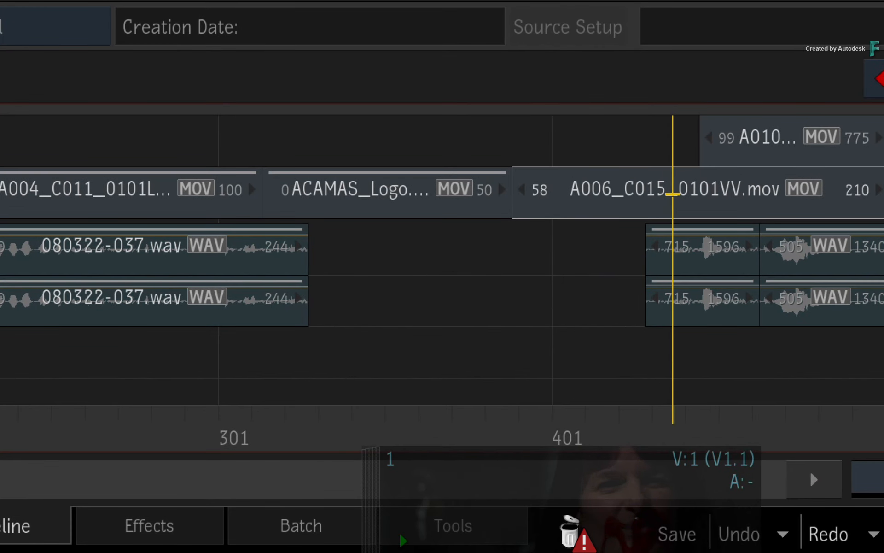
left_click_drag(570, 532, 570, 531)
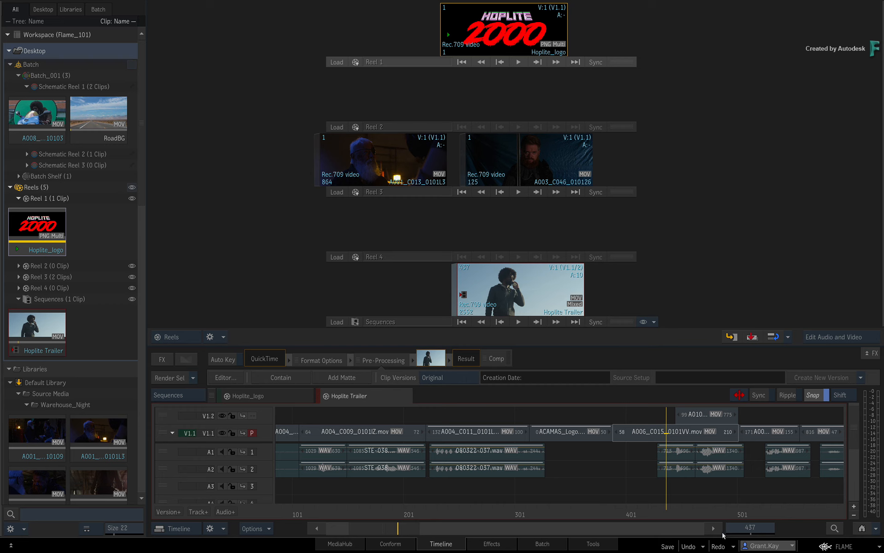
Undo the last two clip deletions in Reel 4.
left_click(689, 547)
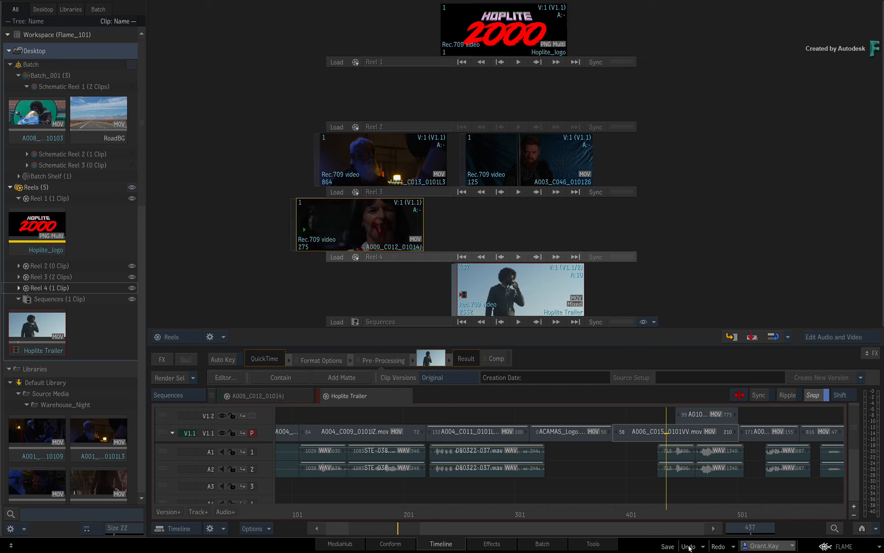
left_click(689, 547)
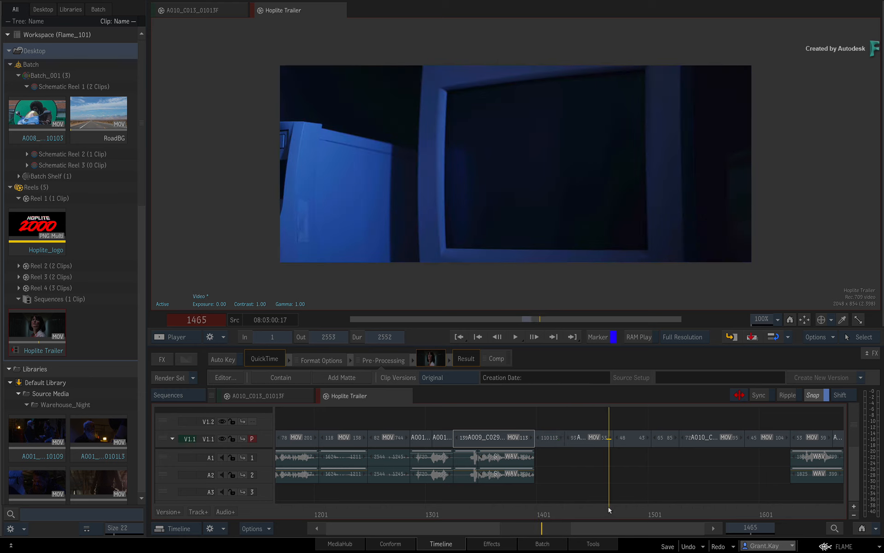
Scrub the Hoplite Trailer sequence back to the A009_C029 clip.
left_click_drag(530, 507, 502, 501)
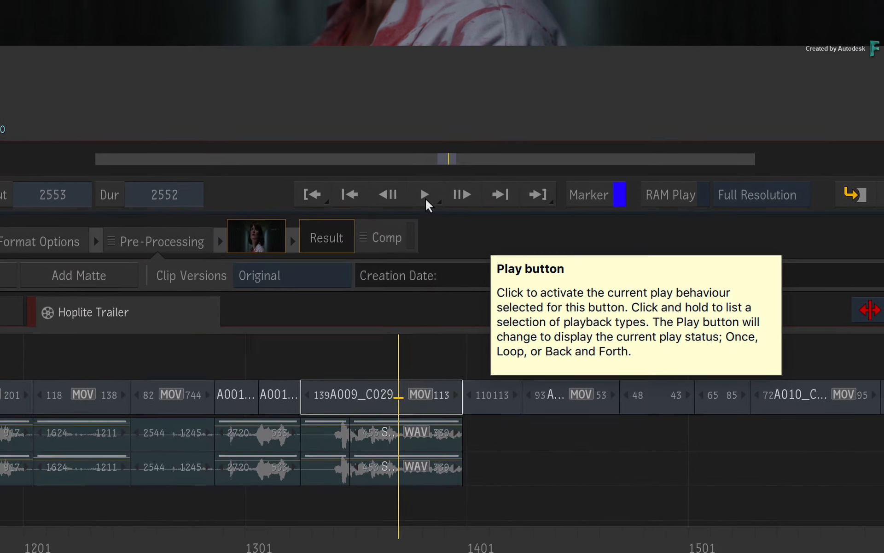
Show the tooltip for the player's Play control, and switch off automatic tooltip display in the User Interface preferences.
left_click(426, 199)
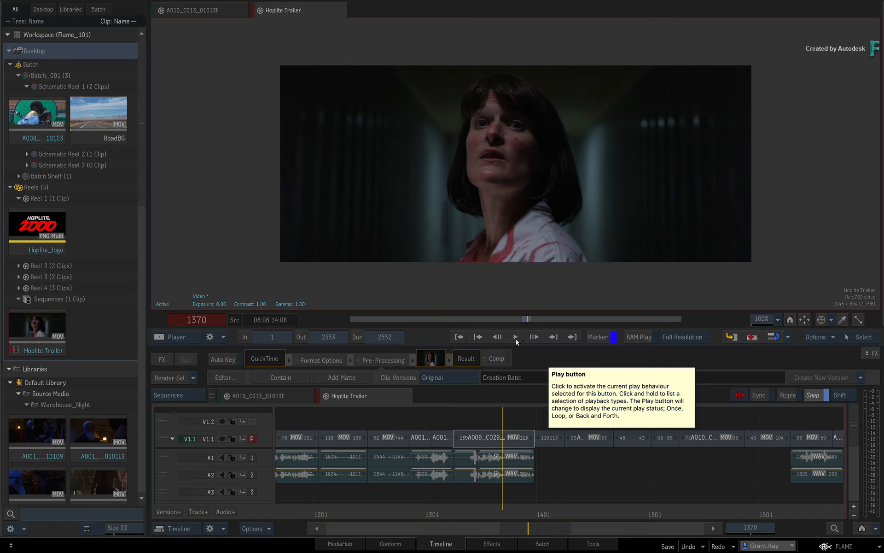
left_click(841, 546)
mouse_move(787, 446)
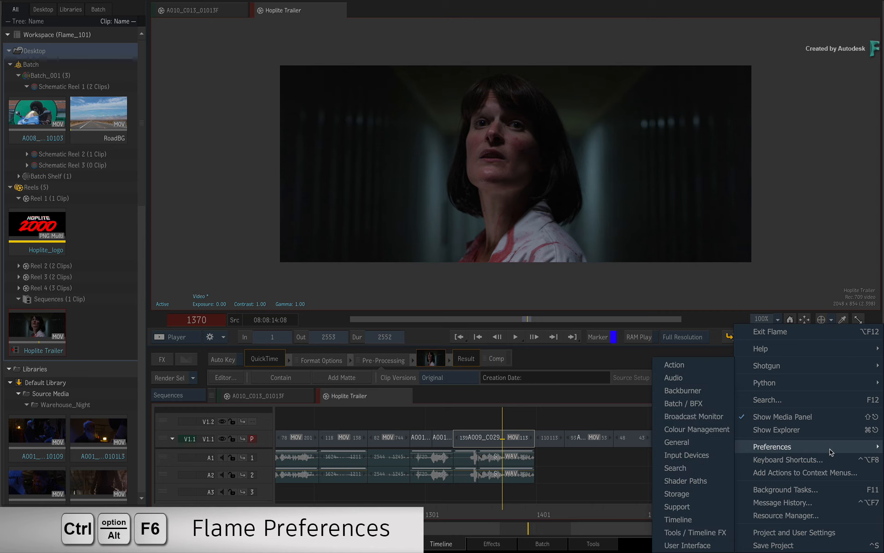
left_click(717, 546)
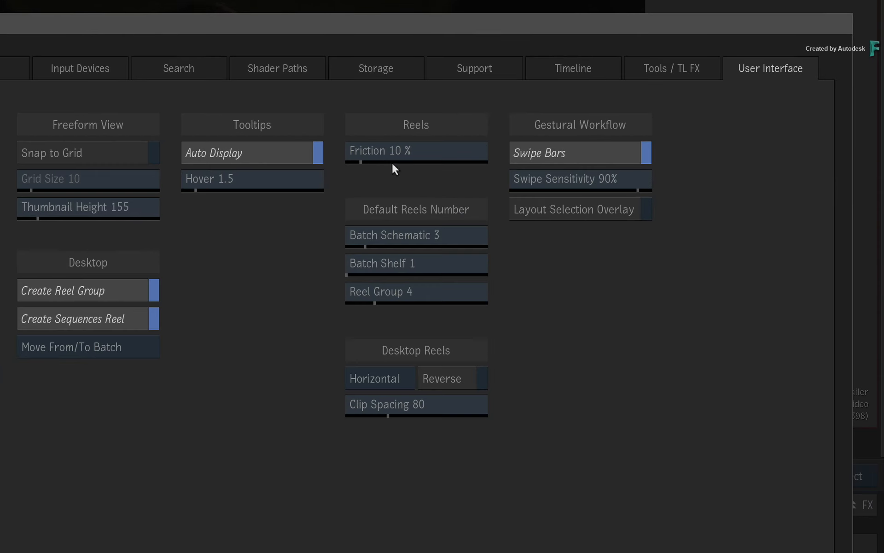
left_click(273, 154)
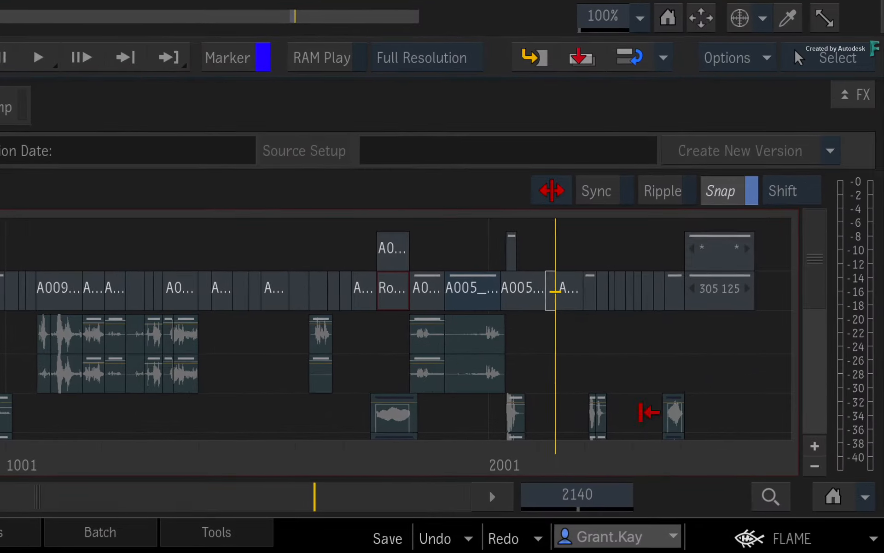
View the list of Flame help, support and community resources, and close it without choosing any.
left_click(852, 548)
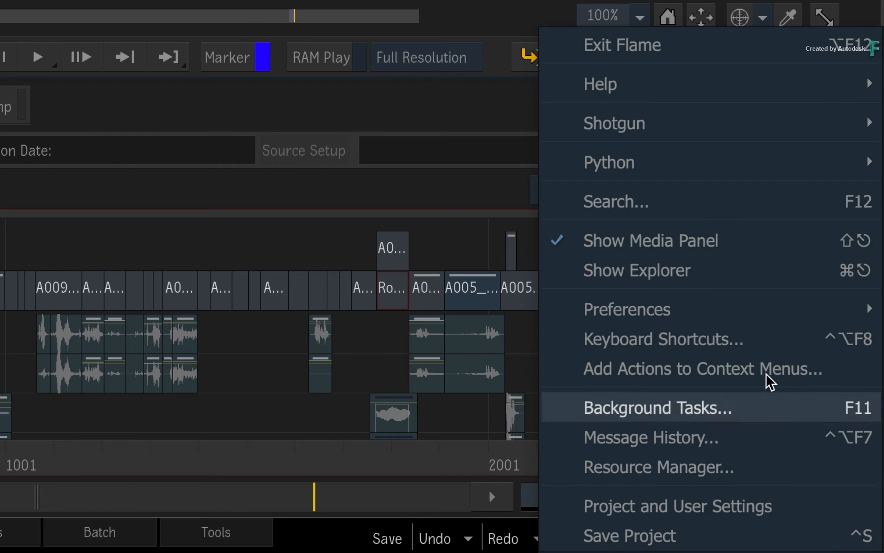
mouse_move(698, 95)
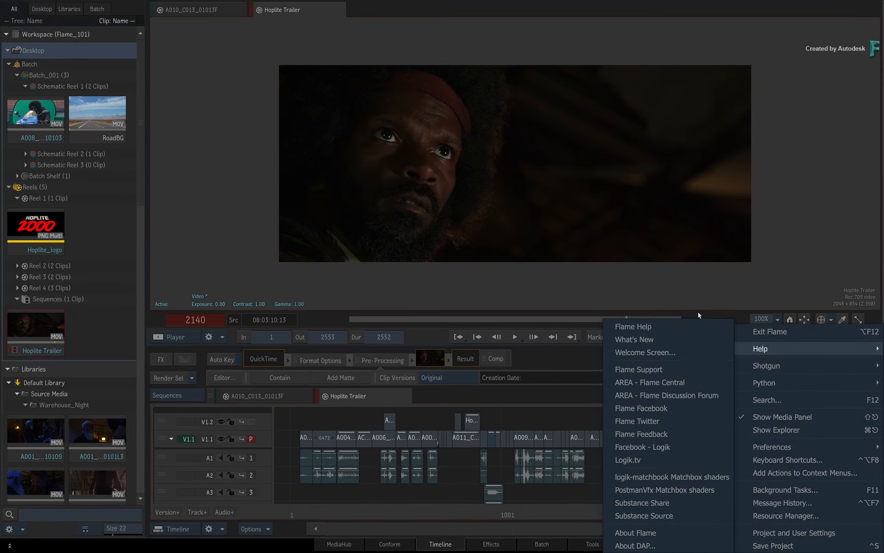
left_click(698, 312)
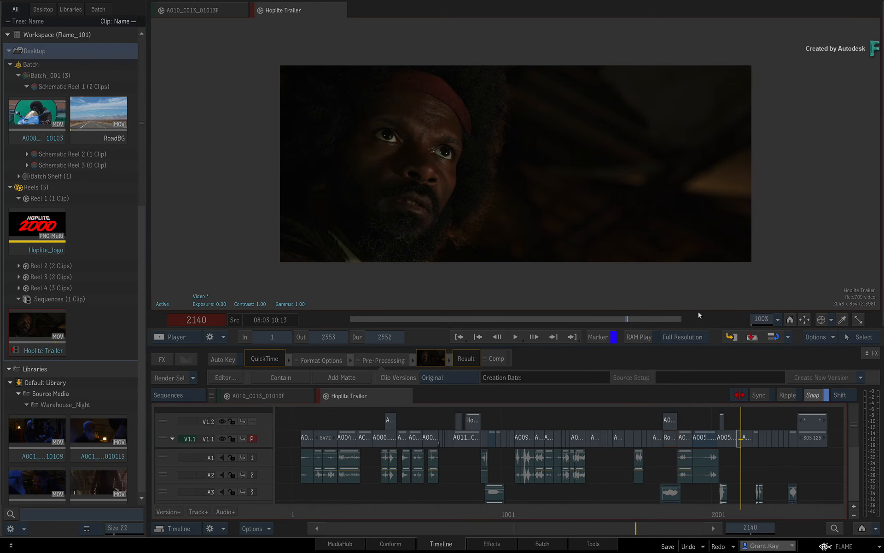